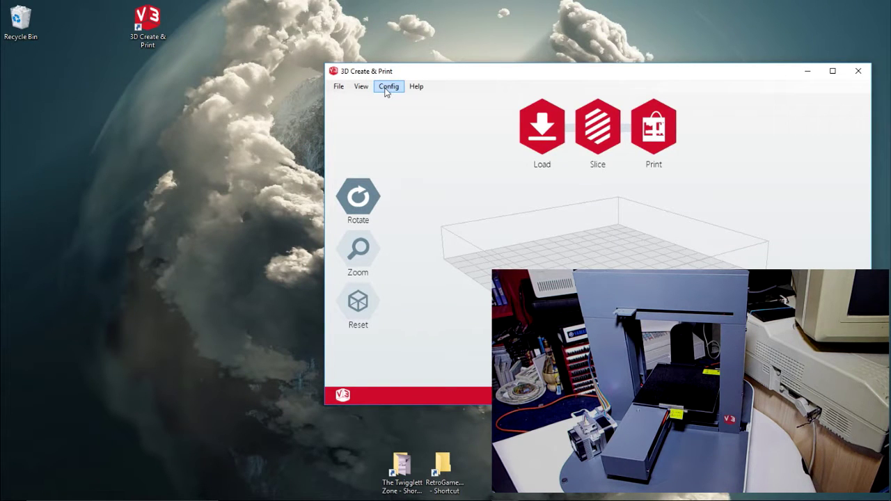
- Open Manual Printer Control, connect to the V3 printer, and jog the bed along Y
{"action": "left_click", "coordinate": [387, 87]}
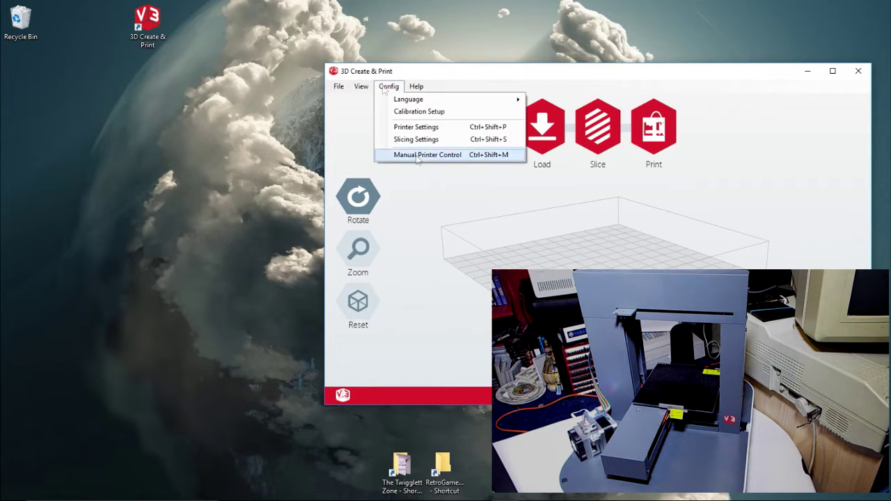
{"action": "left_click", "coordinate": [419, 154]}
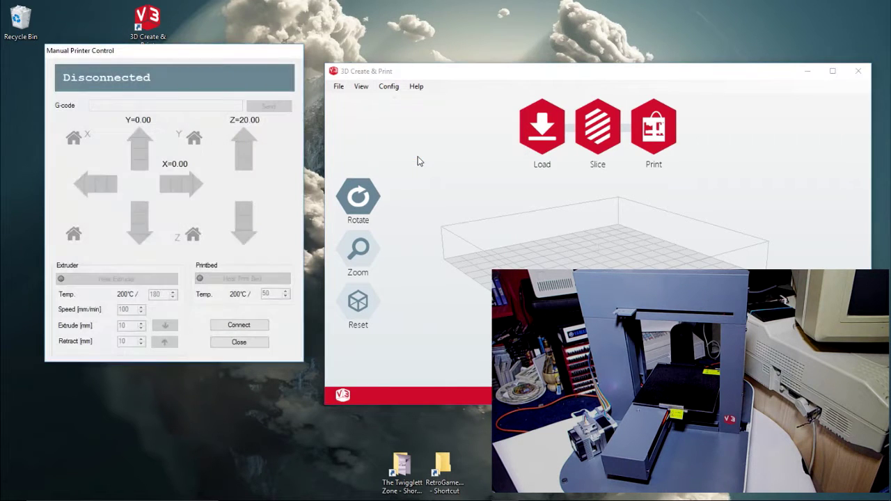
{"action": "left_click", "coordinate": [239, 326]}
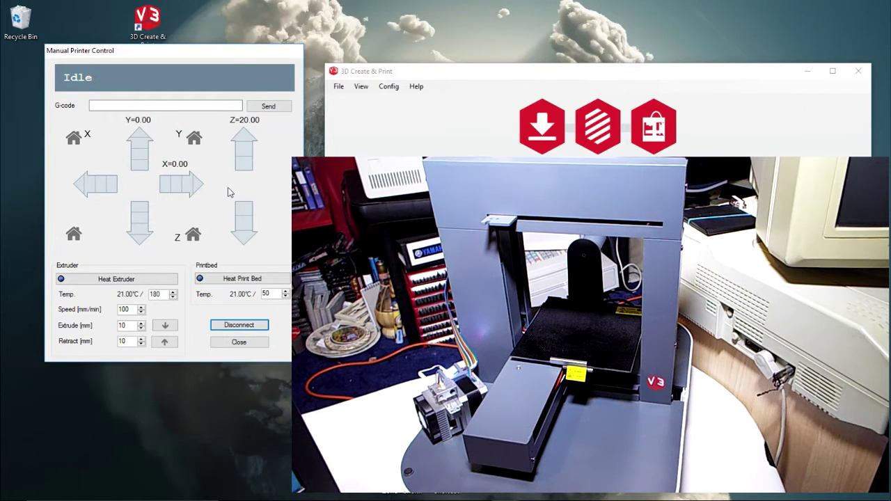
{"action": "left_click", "coordinate": [139, 141]}
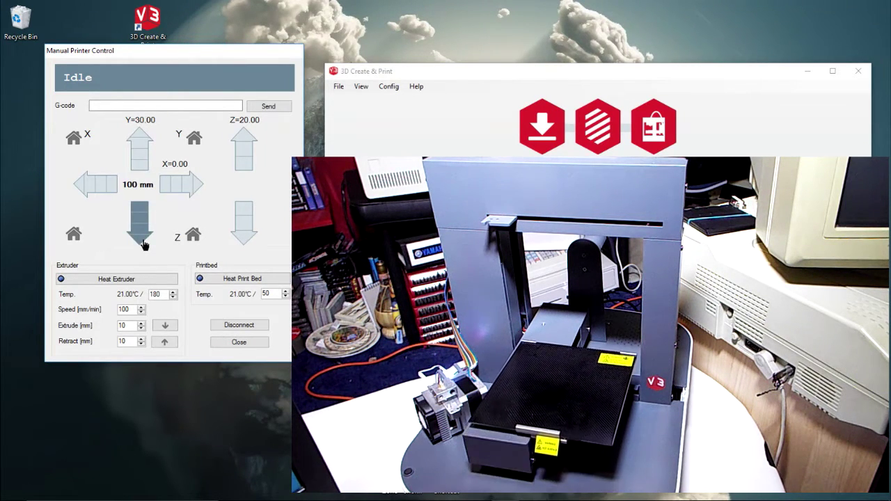
- Return the bed to Y 0, raise Z in two 10 mm moves, and move X 100 mm
{"action": "left_click", "coordinate": [143, 240]}
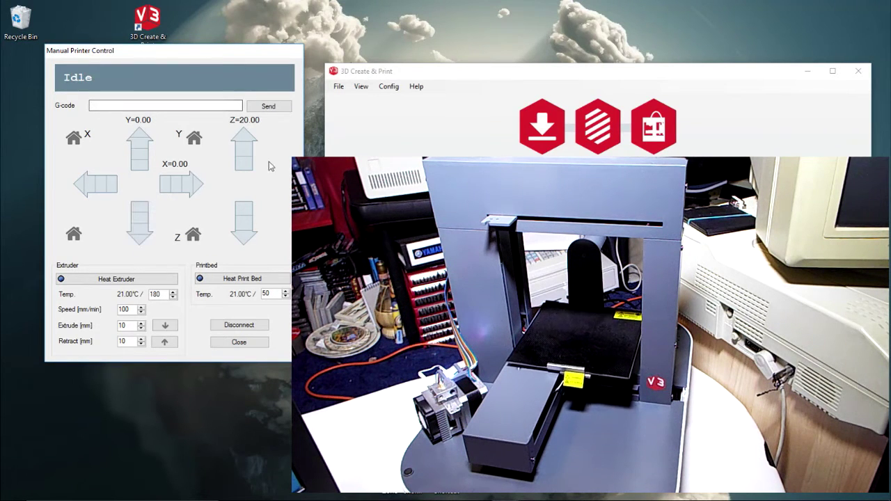
{"action": "left_click", "coordinate": [249, 139]}
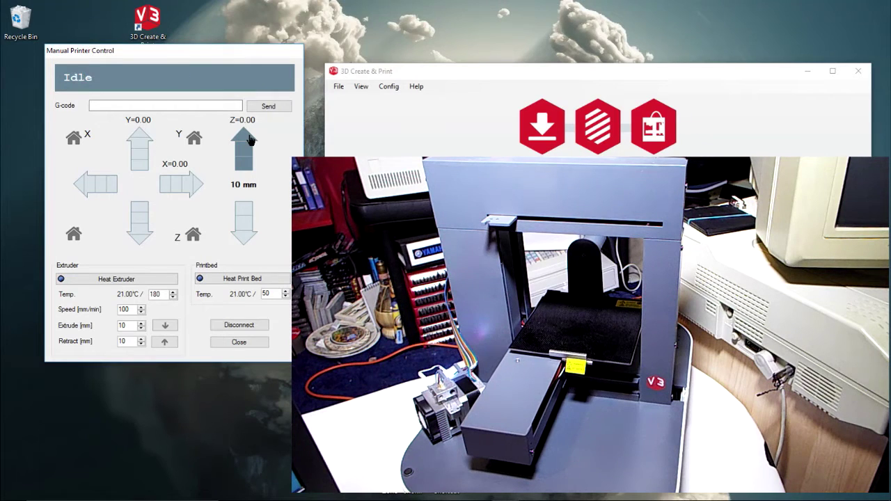
{"action": "left_click", "coordinate": [249, 139]}
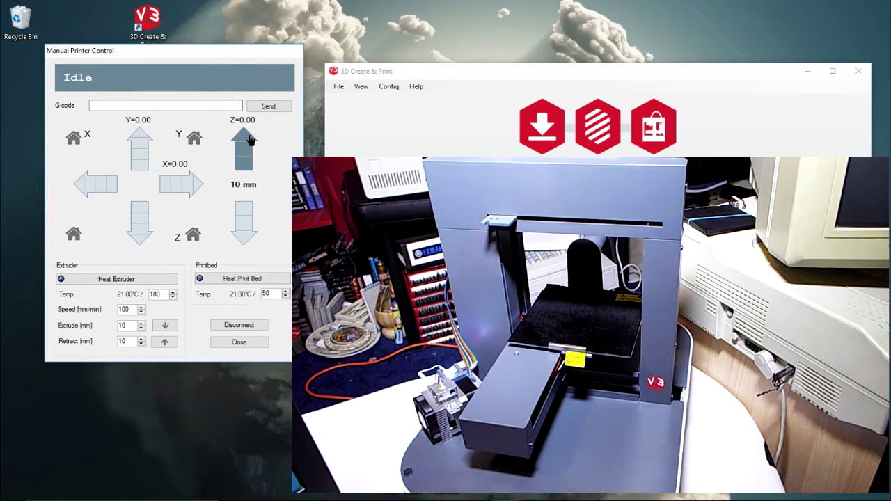
{"action": "left_click", "coordinate": [249, 139]}
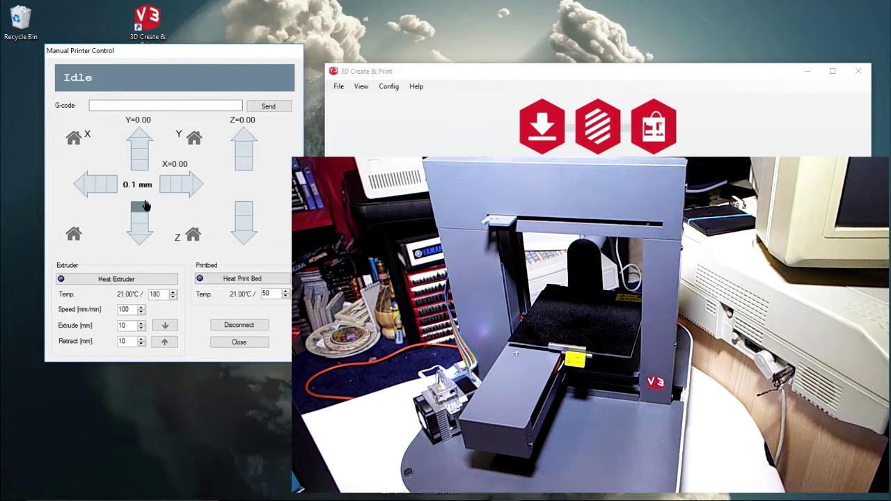
{"action": "left_click", "coordinate": [200, 185]}
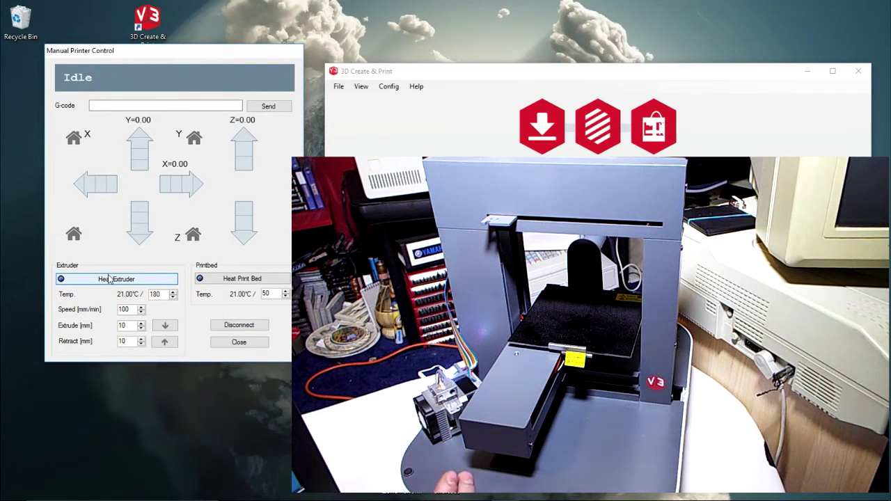
- Move the bed 100 then 30 mm along Y, jog X further, then home all axes
{"action": "left_click", "coordinate": [141, 138]}
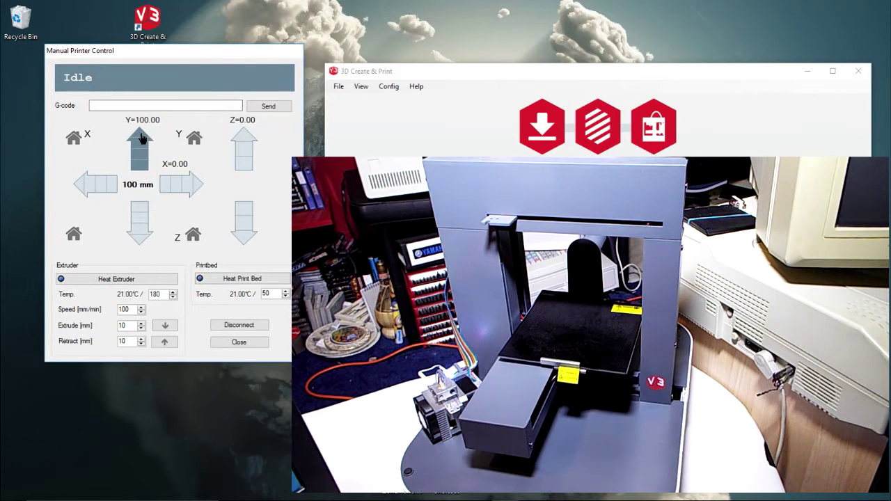
{"action": "left_click", "coordinate": [243, 154]}
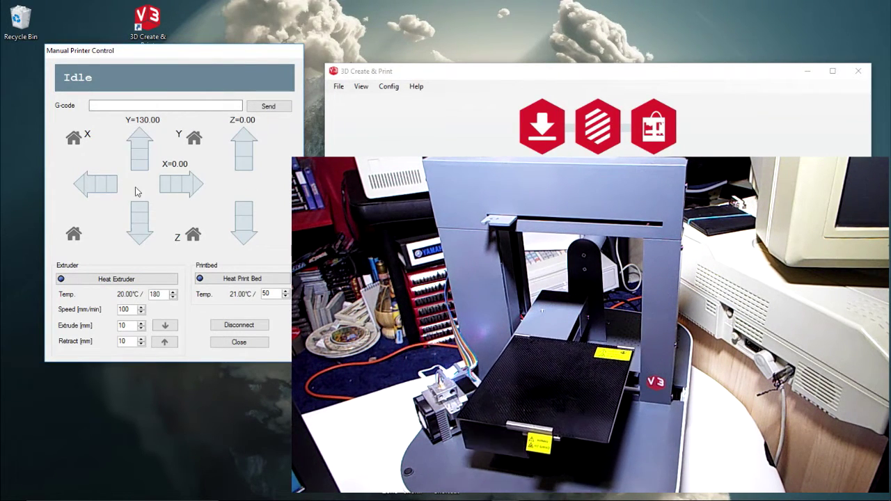
{"action": "left_click", "coordinate": [202, 192]}
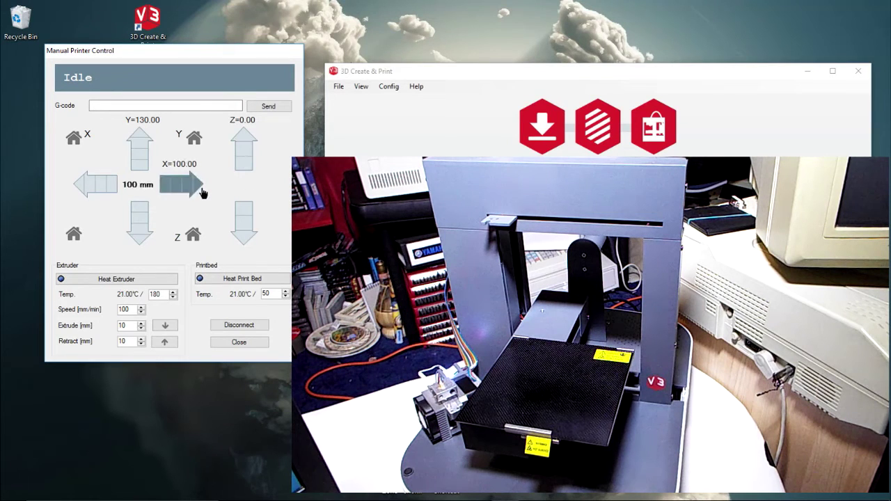
{"action": "left_click", "coordinate": [201, 192]}
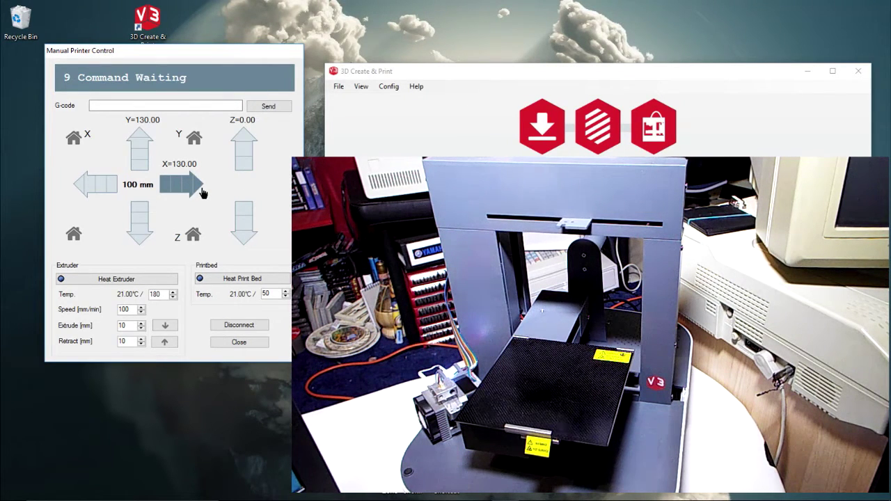
{"action": "left_click", "coordinate": [73, 235]}
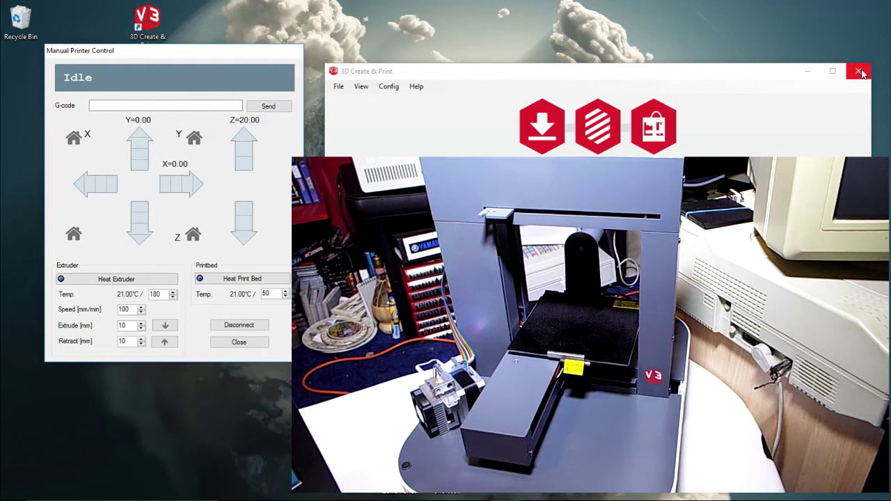
- Close 3D Create & Print and switch to Firefox
{"action": "left_click", "coordinate": [861, 73]}
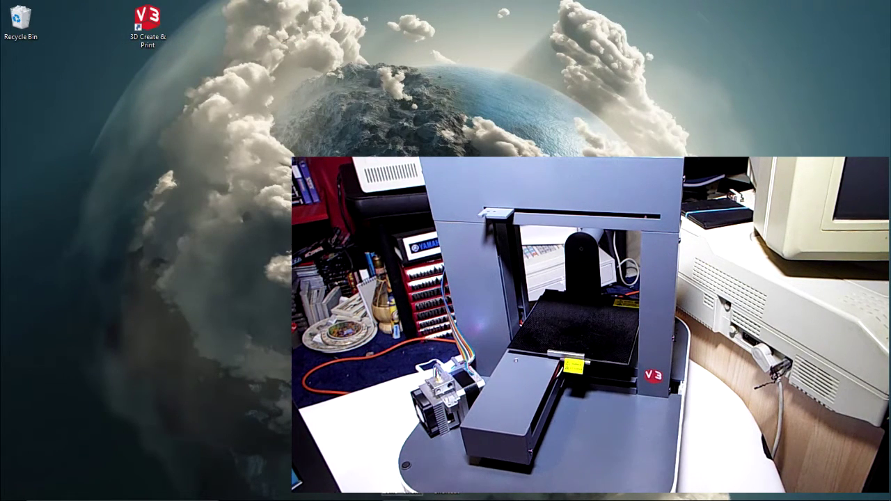
{"action": "mouse_move", "coordinate": [491, 496]}
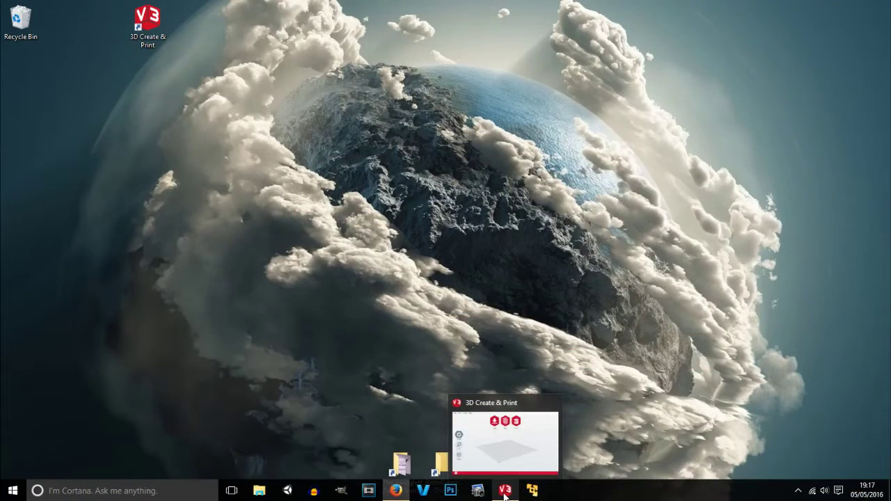
{"action": "left_click", "coordinate": [396, 490]}
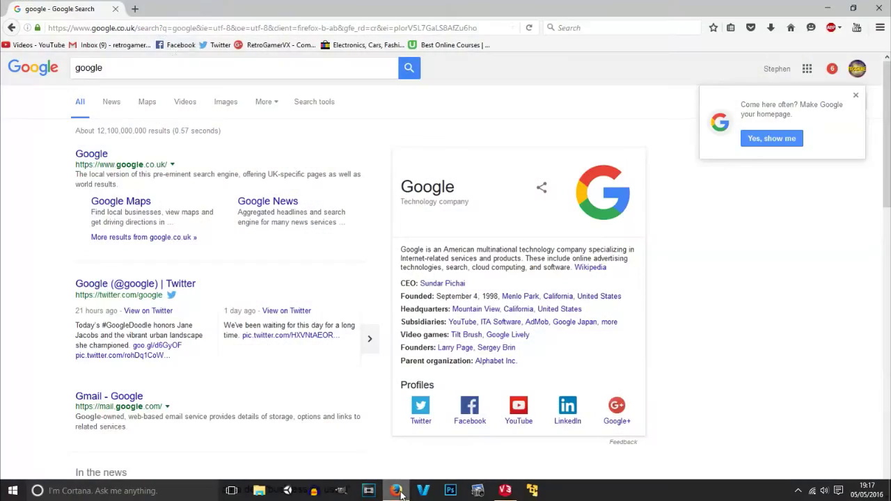
- Google 'ft232r Uart driver' and open the FT232R USB UART Driver result
{"action": "left_click_drag", "start_coordinate": [182, 68], "coordinate": [42, 70]}
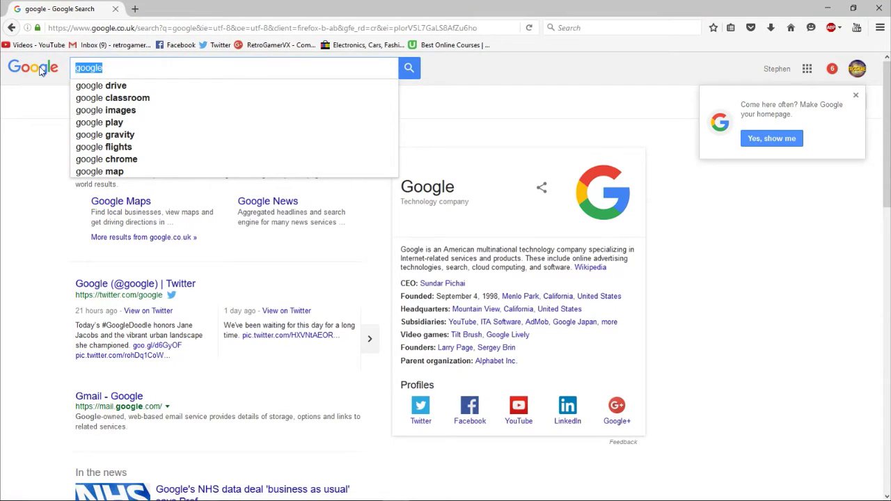
{"action": "right_click", "coordinate": [110, 71]}
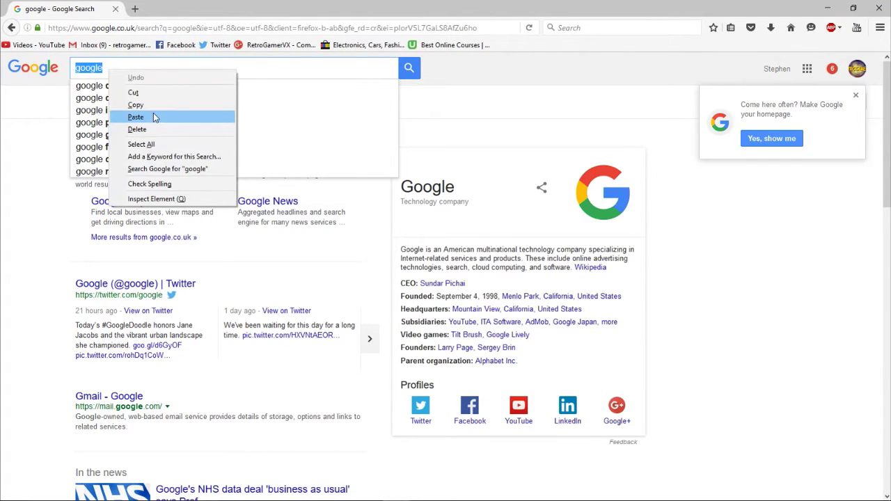
{"action": "left_click", "coordinate": [135, 117]}
{"action": "left_click", "coordinate": [163, 75]}
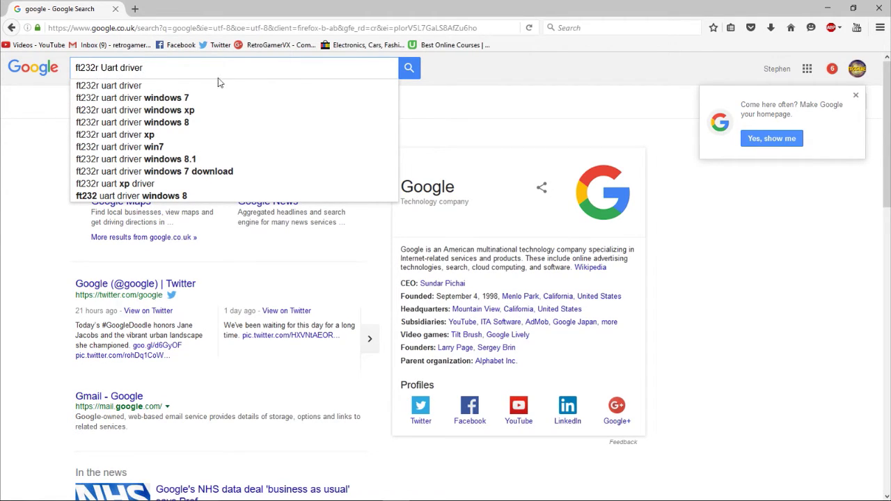
{"action": "left_click", "coordinate": [409, 68]}
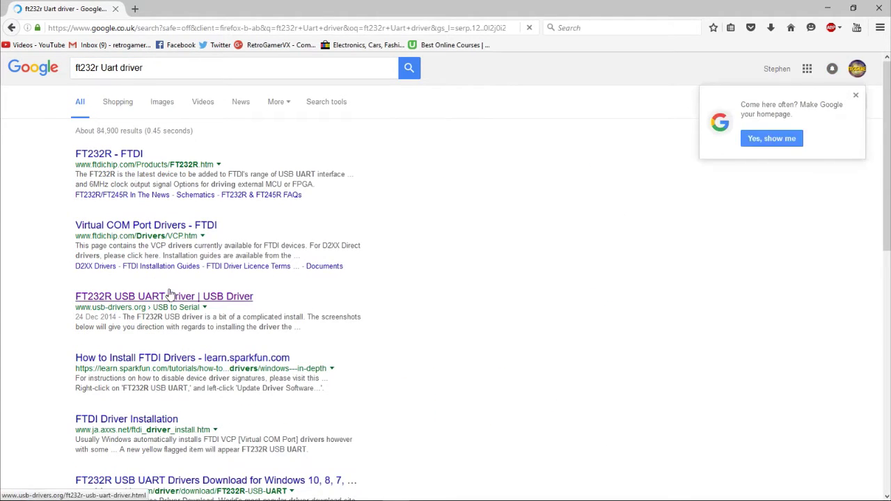
{"action": "left_click", "coordinate": [165, 297]}
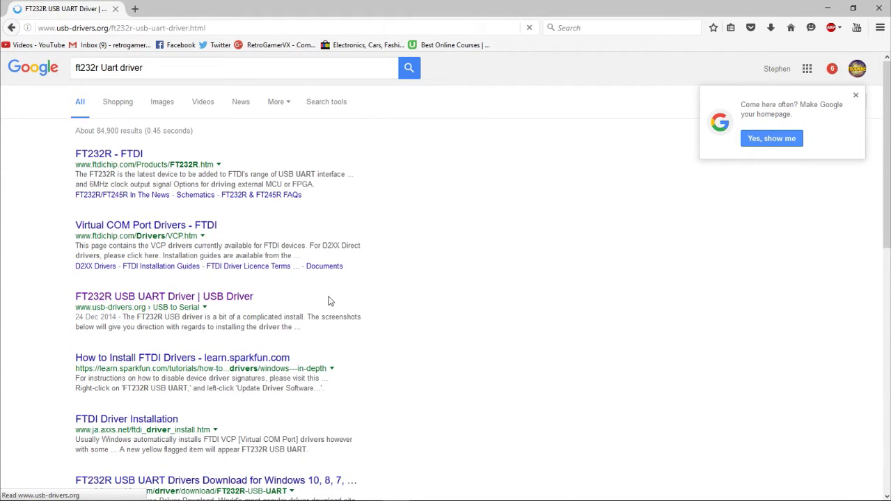
- Save the CDM-2.08.28-WHQL-Certified1.zip driver download and confirm it in the downloads list
{"action": "scroll", "coordinate": [312, 318], "scroll_direction": "down", "scroll_amount": 3}
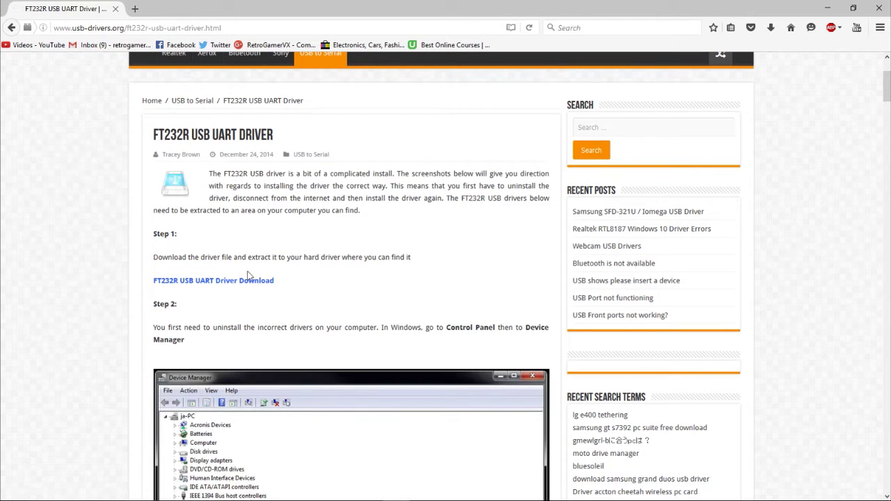
{"action": "left_click", "coordinate": [263, 280]}
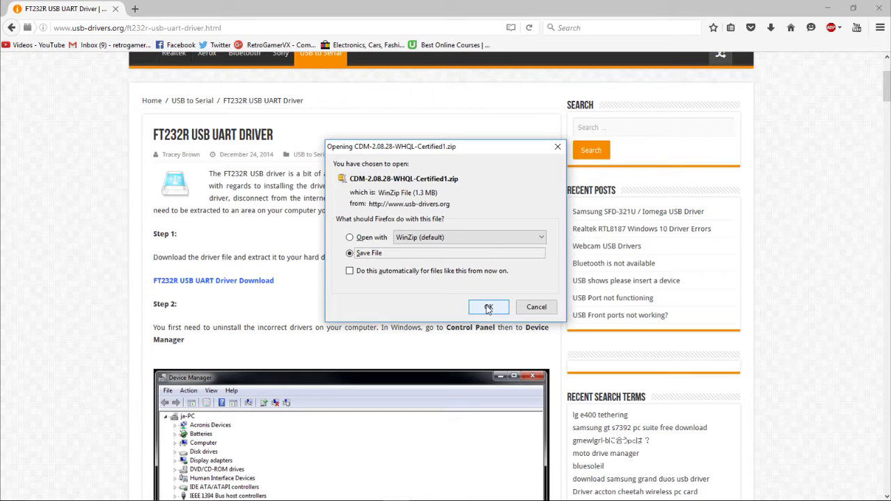
{"action": "left_click", "coordinate": [489, 307]}
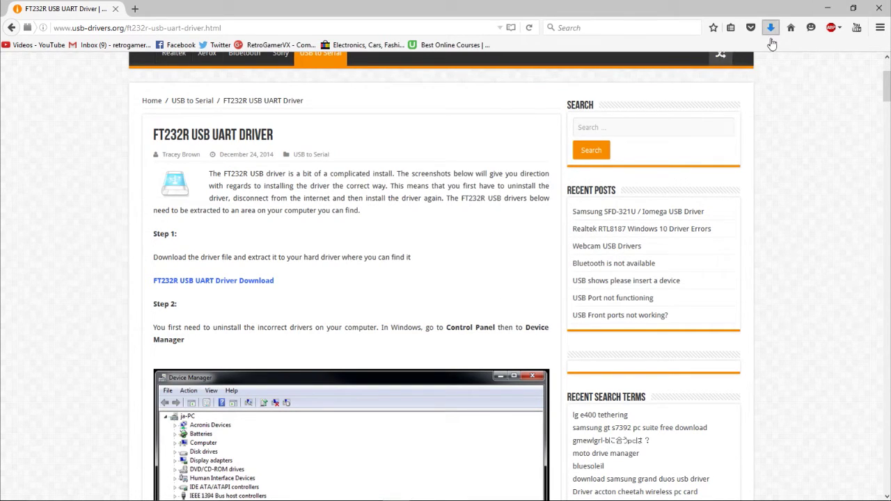
{"action": "left_click", "coordinate": [770, 28]}
{"action": "left_click", "coordinate": [763, 68]}
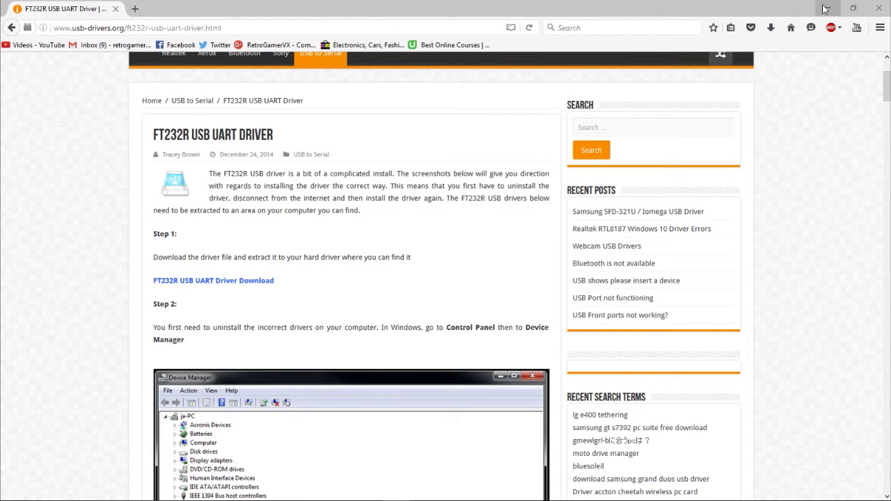
- Open the driver zip in 7-Zip, drag CDM v2.08.28 Certified to the desktop, close 7-Zip
{"action": "left_click", "coordinate": [827, 8]}
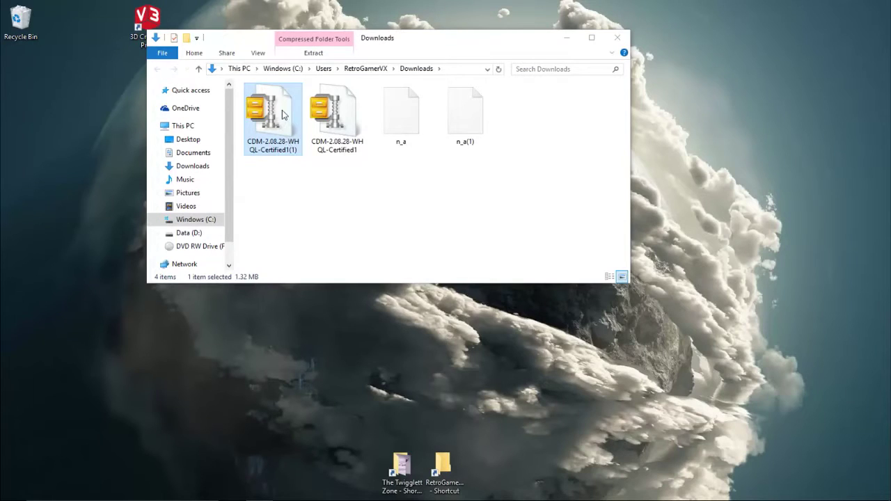
{"action": "right_click", "coordinate": [282, 111]}
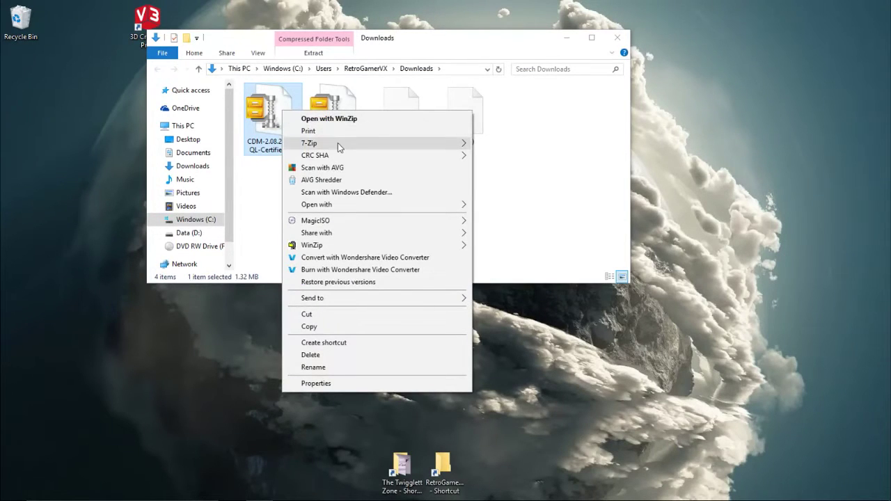
{"action": "mouse_move", "coordinate": [337, 143]}
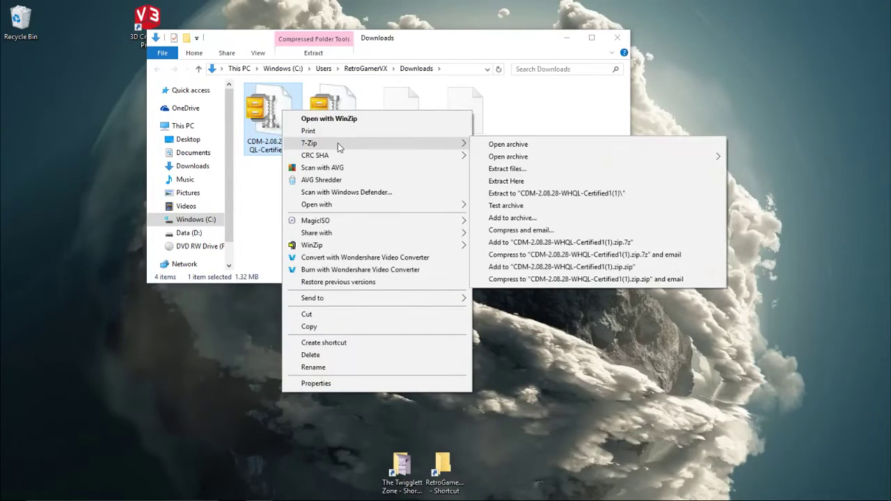
{"action": "left_click", "coordinate": [536, 148]}
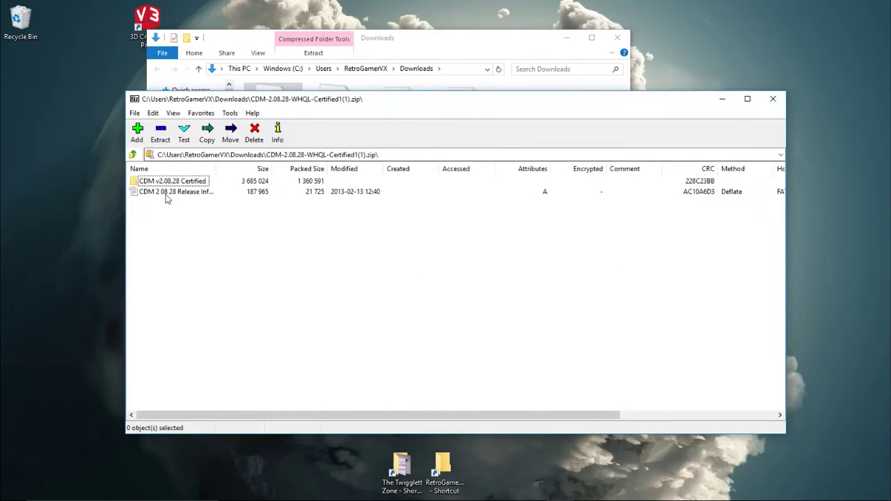
{"action": "left_click_drag", "start_coordinate": [167, 183], "coordinate": [22, 76]}
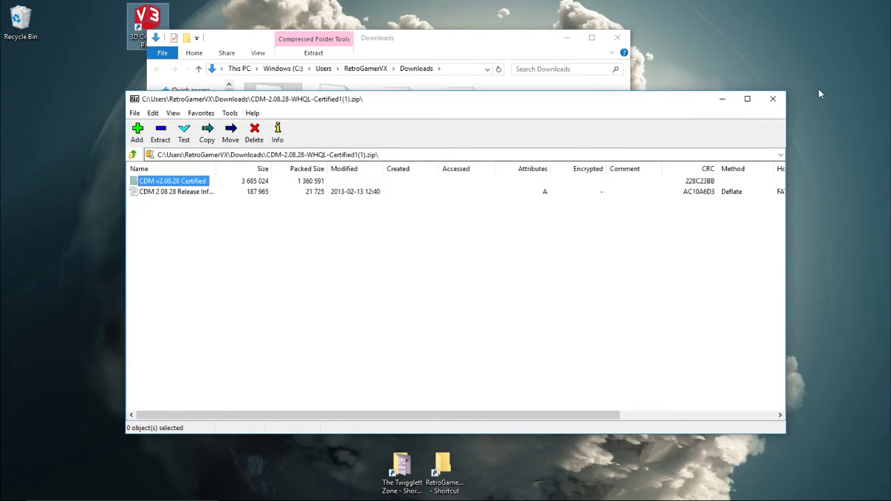
{"action": "left_click", "coordinate": [773, 100]}
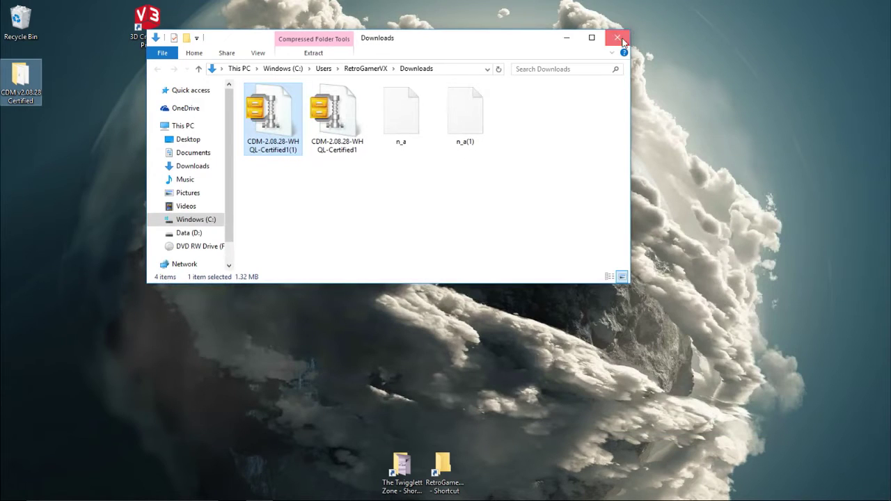
- Close the Downloads folder and launch Device Manager from Settings > System > About
{"action": "left_click", "coordinate": [623, 41]}
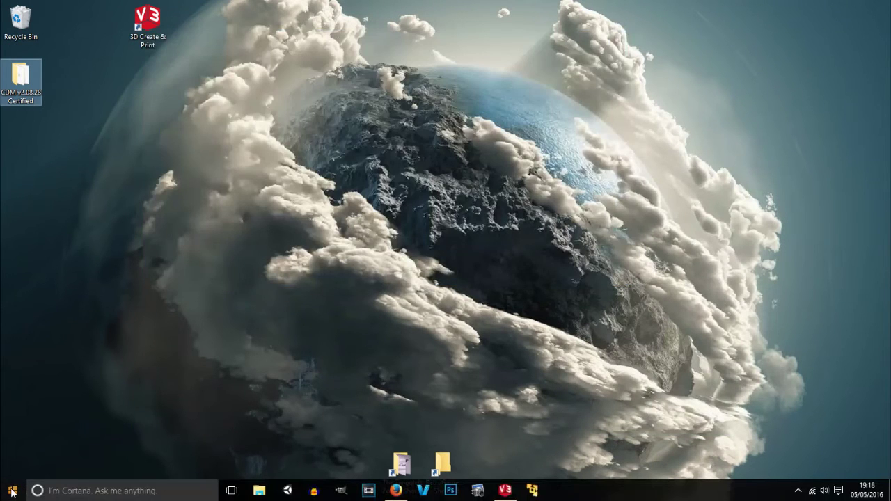
{"action": "left_click", "coordinate": [12, 491]}
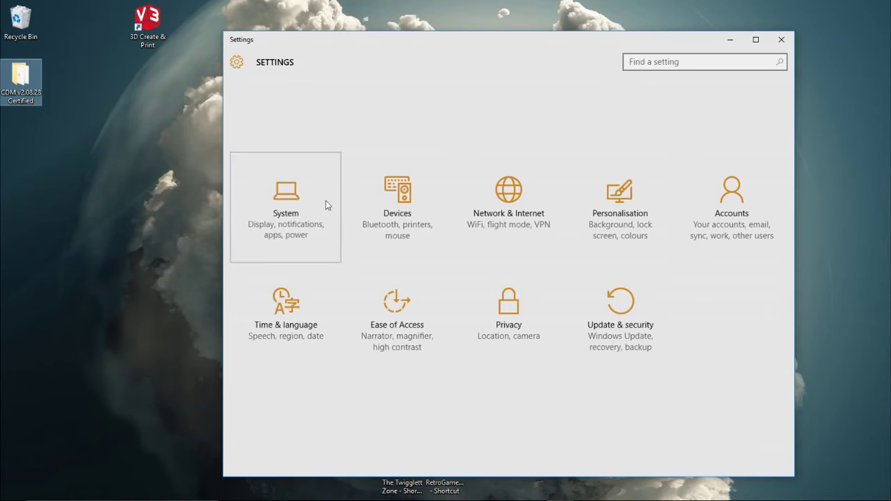
{"action": "left_click", "coordinate": [328, 203]}
{"action": "left_click", "coordinate": [273, 330]}
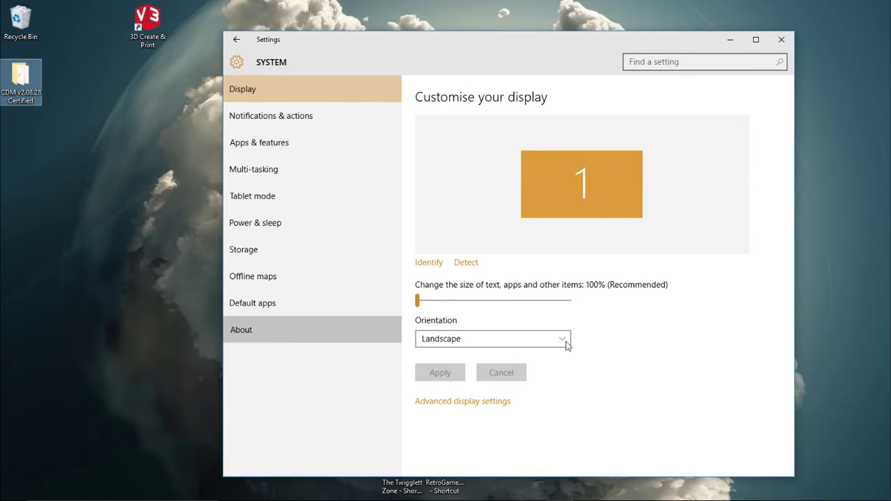
{"action": "scroll", "coordinate": [634, 365], "scroll_direction": "down", "scroll_amount": 3}
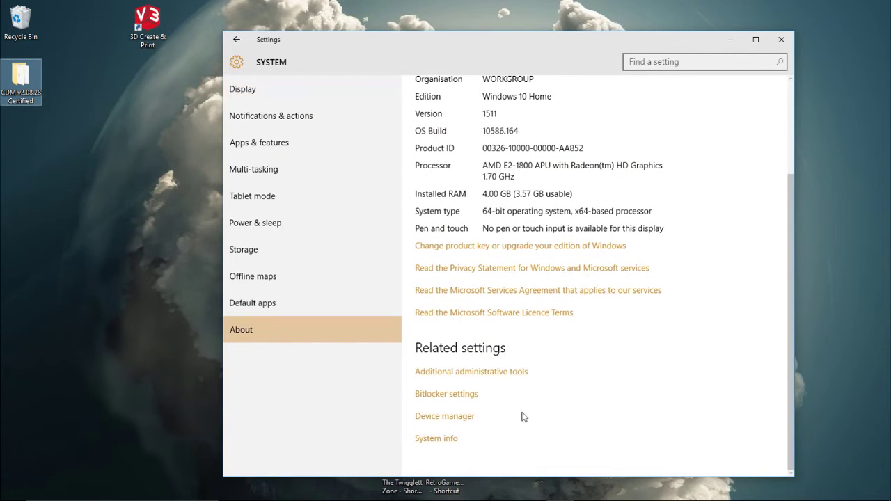
{"action": "left_click", "coordinate": [460, 418]}
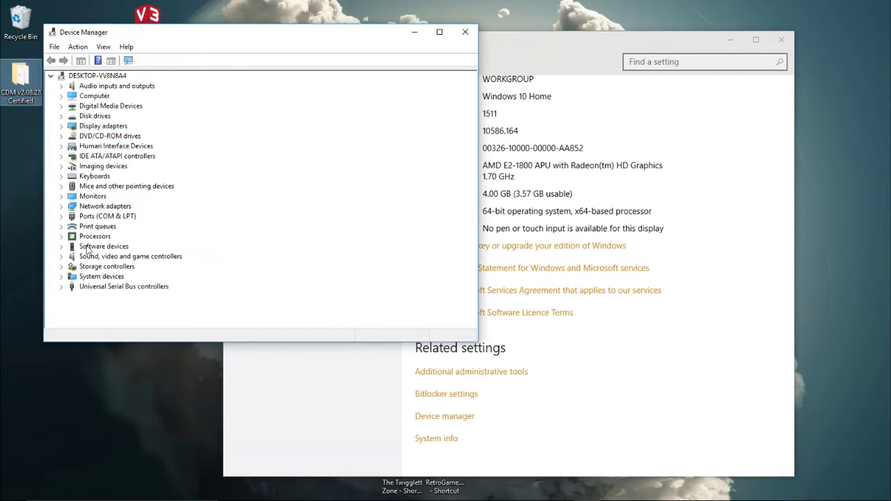
- Expand Ports (COM & LPT), view USB Serial Port (COM4) driver options, then close Device Manager
{"action": "left_click", "coordinate": [82, 217]}
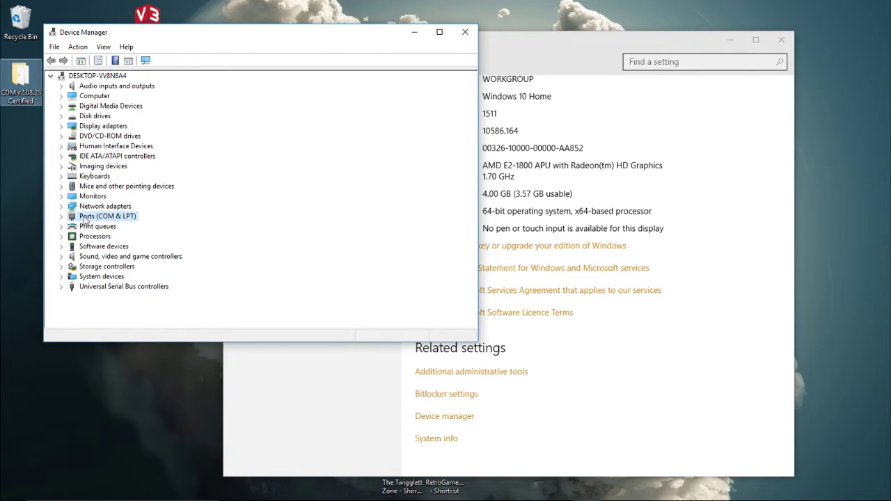
{"action": "double_click", "coordinate": [84, 217]}
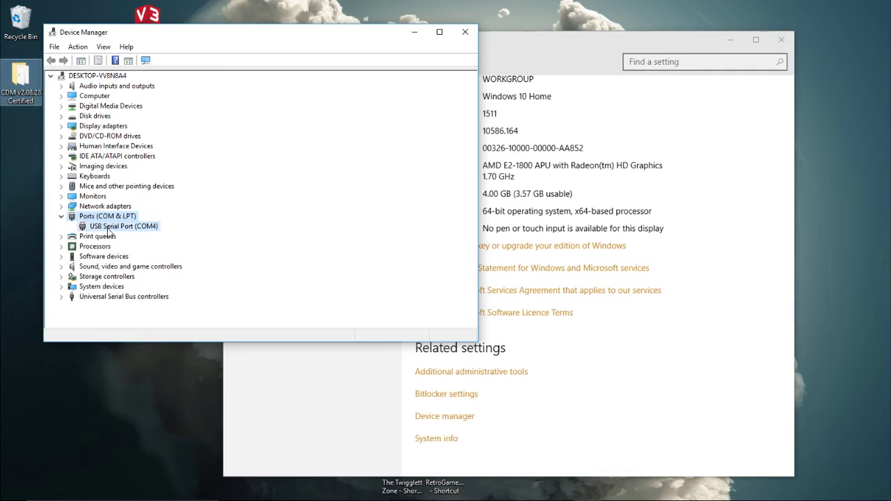
{"action": "left_click", "coordinate": [108, 227]}
{"action": "right_click", "coordinate": [108, 227]}
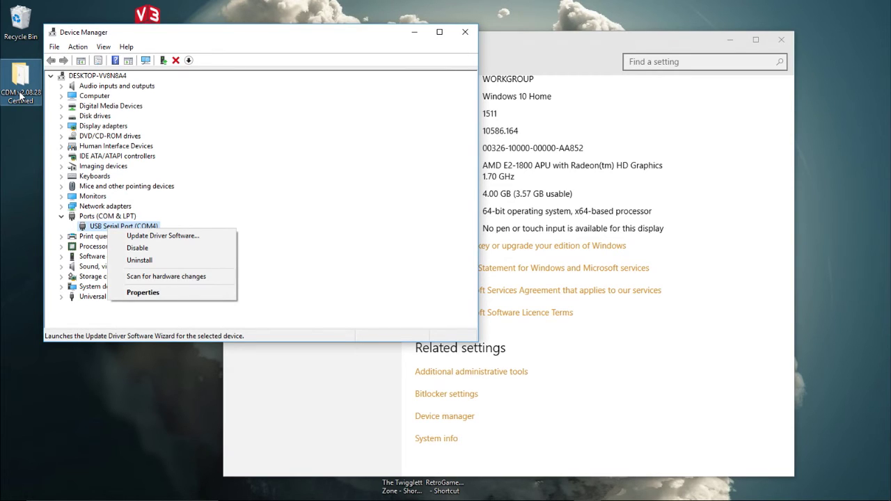
{"action": "left_click", "coordinate": [465, 32]}
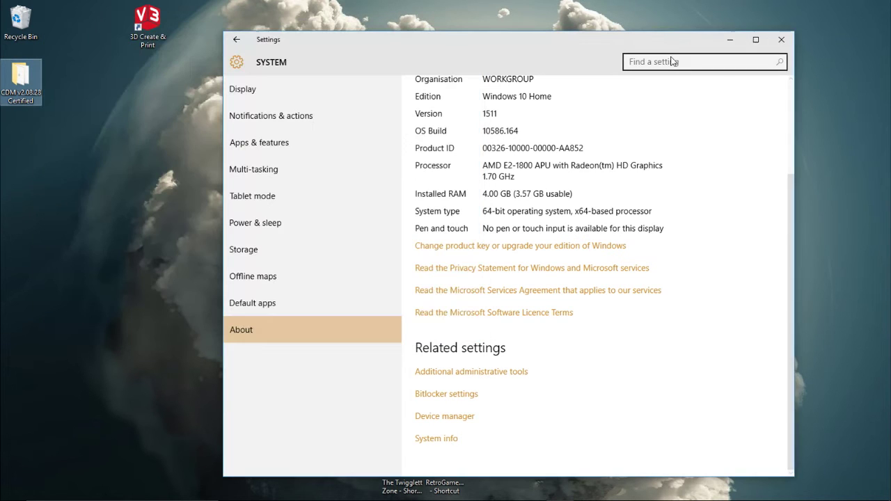
- Close the Settings window to reveal the desktop with the CDM v2.08.28 Certified folder
{"action": "left_click", "coordinate": [783, 39]}
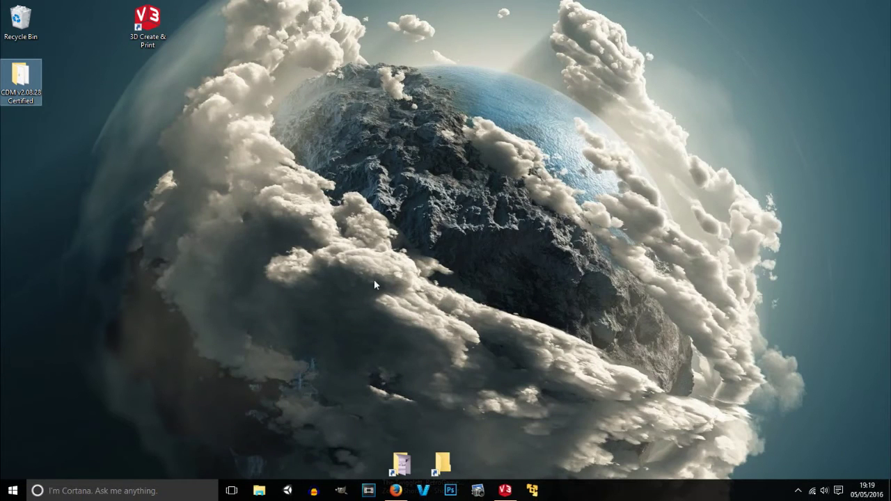